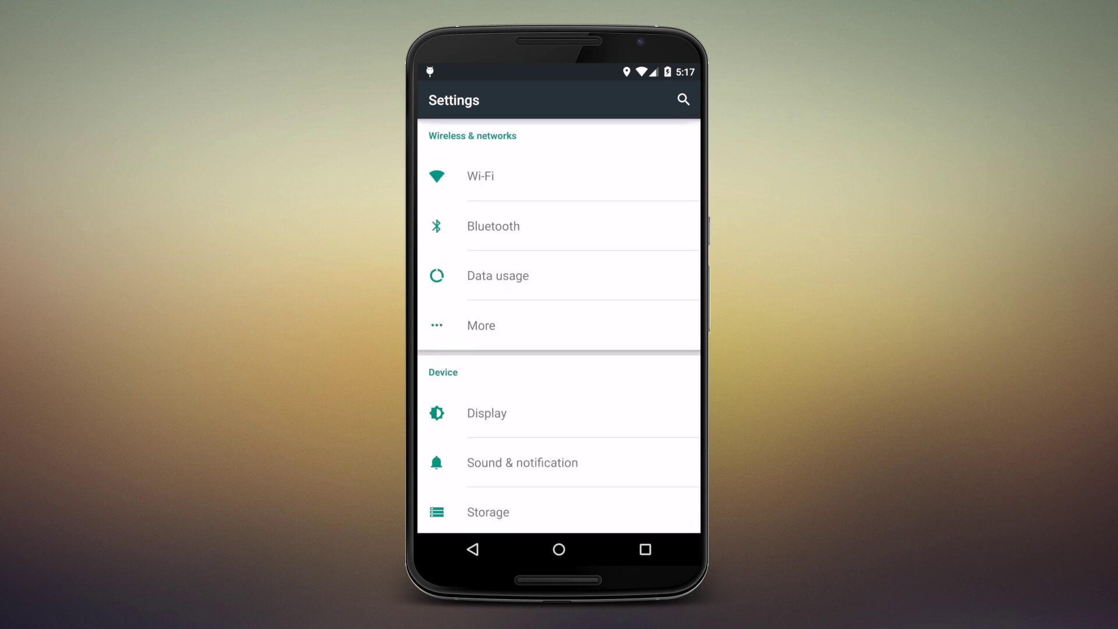
Open the More page under Wireless & networks in Settings
{"action": "left_click", "coordinate": [545, 325]}
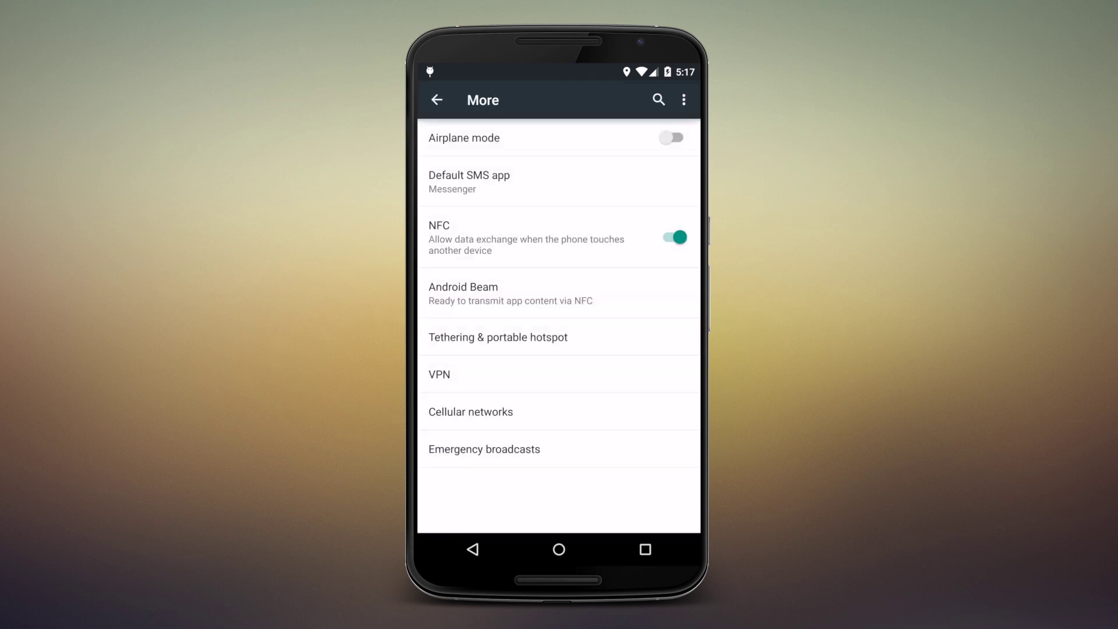
Make Hangouts the default SMS app, restore Messenger as default, then go home
{"action": "left_click", "coordinate": [559, 181]}
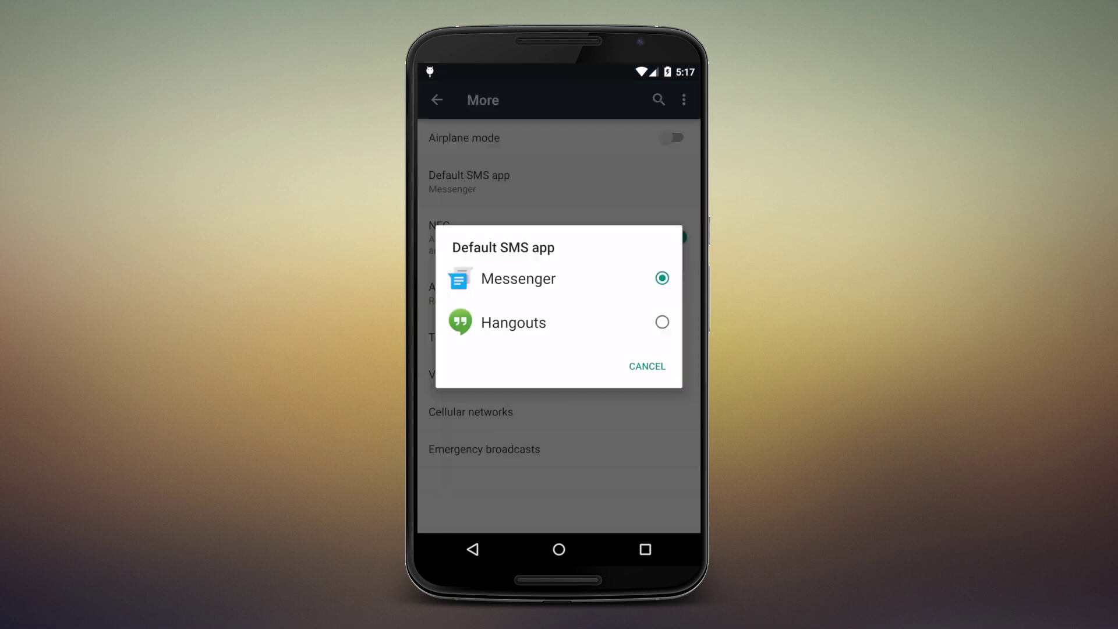
{"action": "left_click", "coordinate": [513, 323]}
{"action": "left_click", "coordinate": [582, 180]}
{"action": "left_click", "coordinate": [518, 279]}
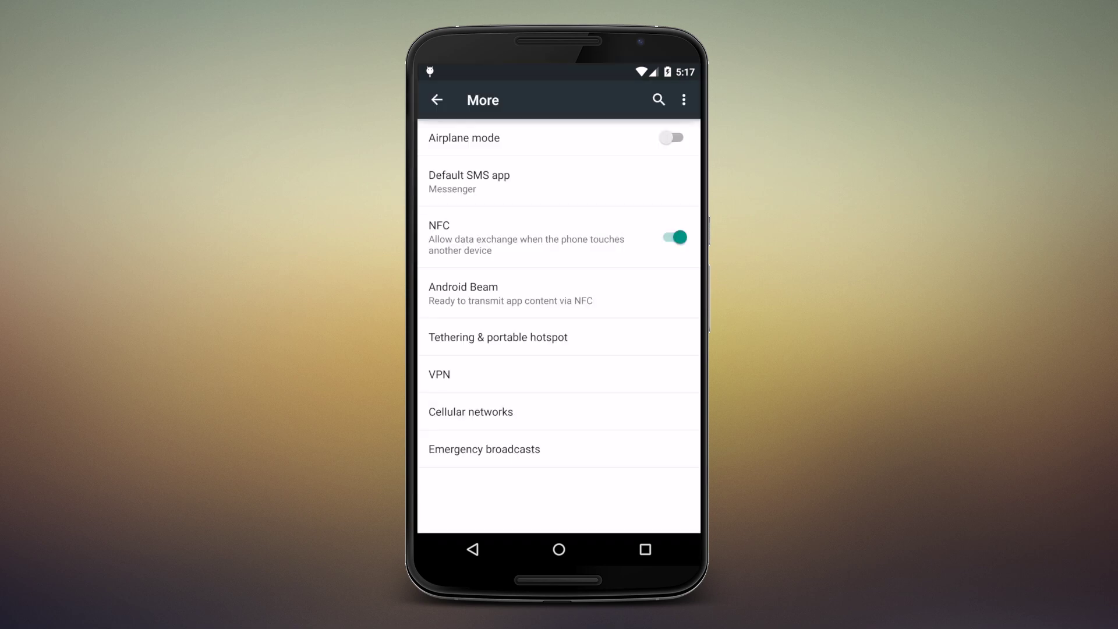
{"action": "left_click", "coordinate": [559, 550]}
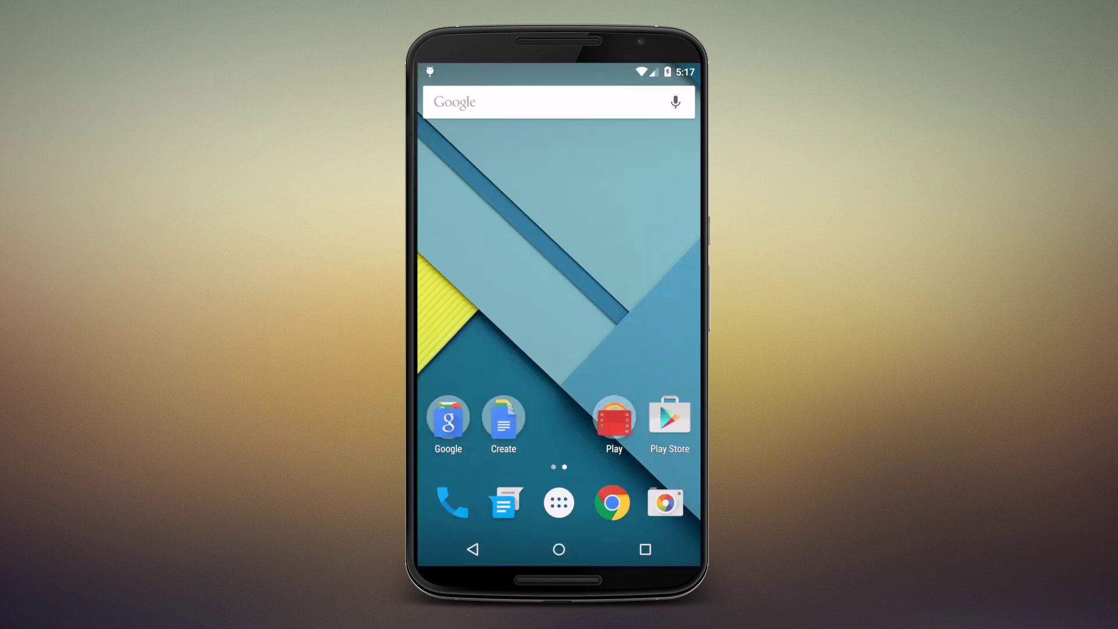
Launch Messenger, open its Settings, and follow the default SMS app option to system settings
{"action": "left_click", "coordinate": [505, 502]}
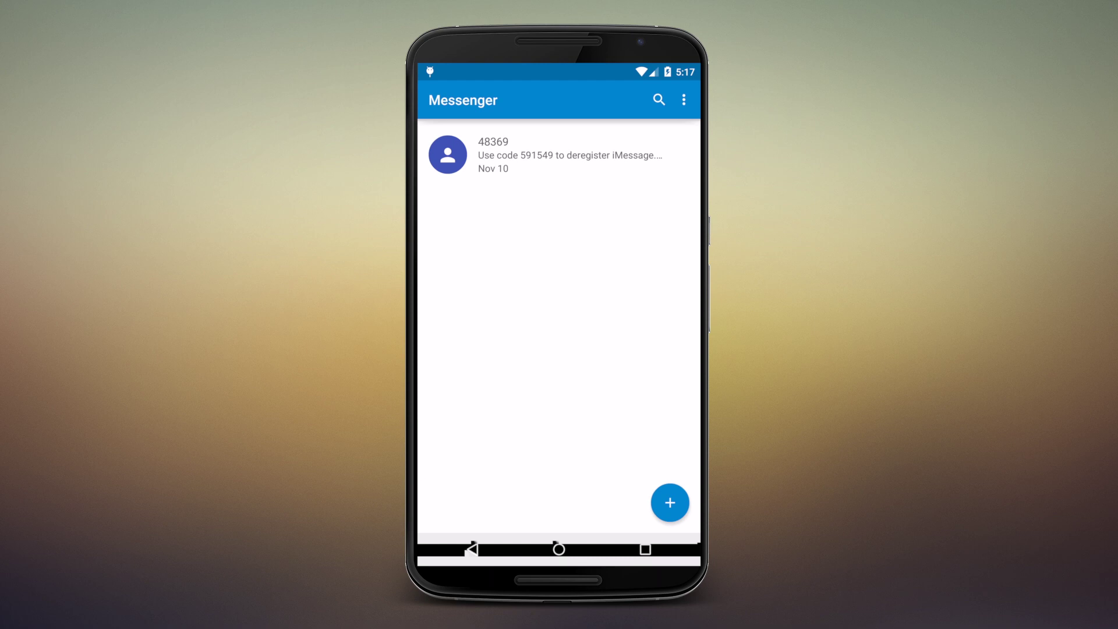
{"action": "left_click", "coordinate": [683, 100]}
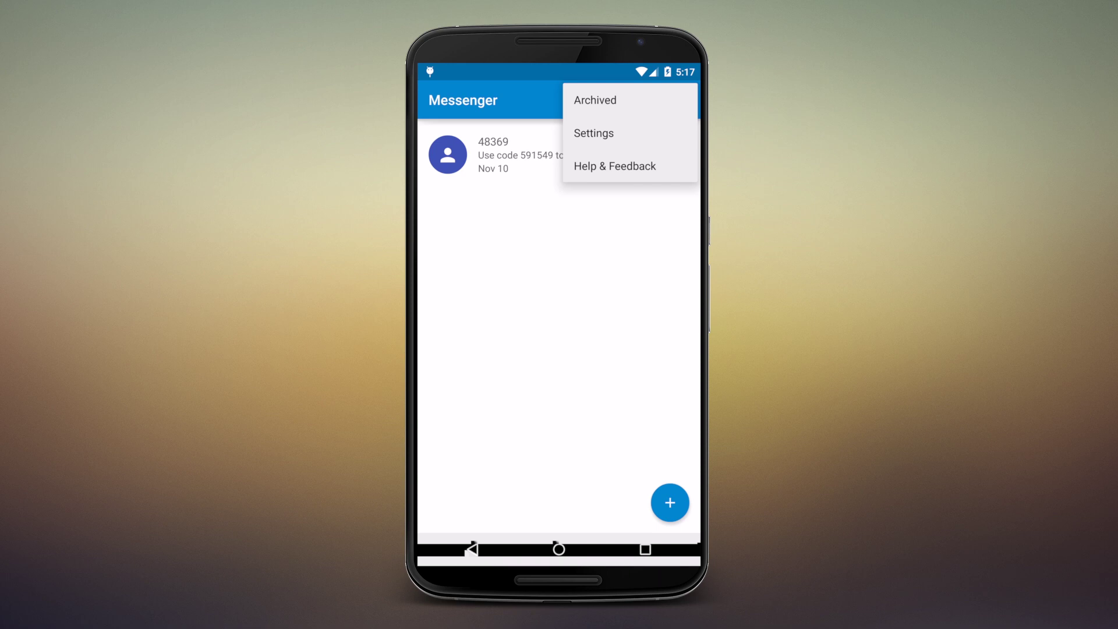
{"action": "left_click", "coordinate": [593, 134]}
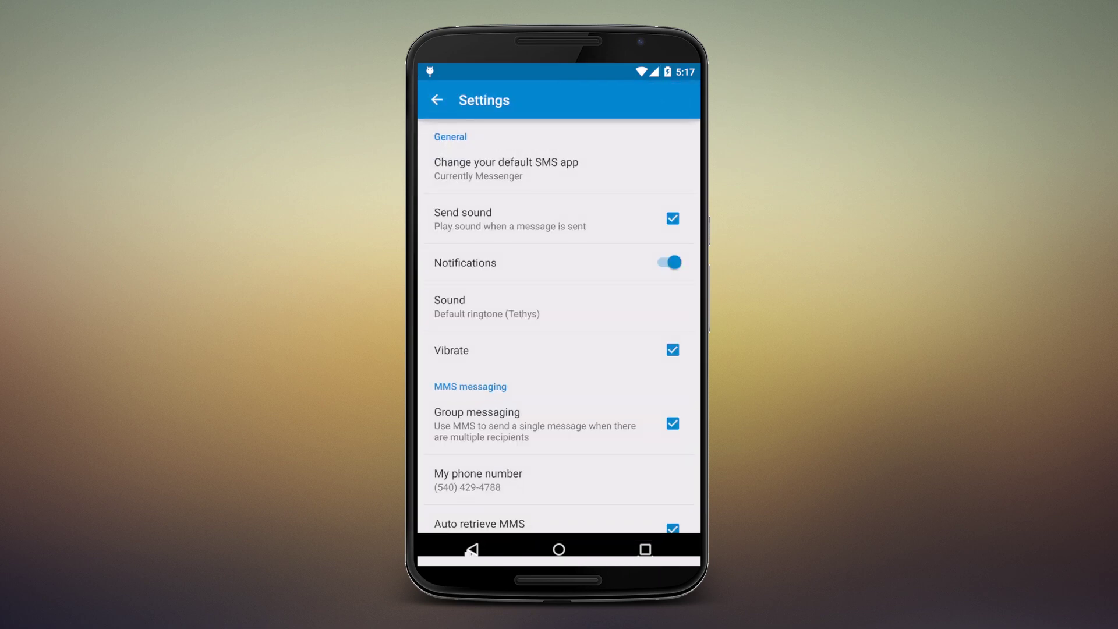
{"action": "left_click", "coordinate": [506, 169]}
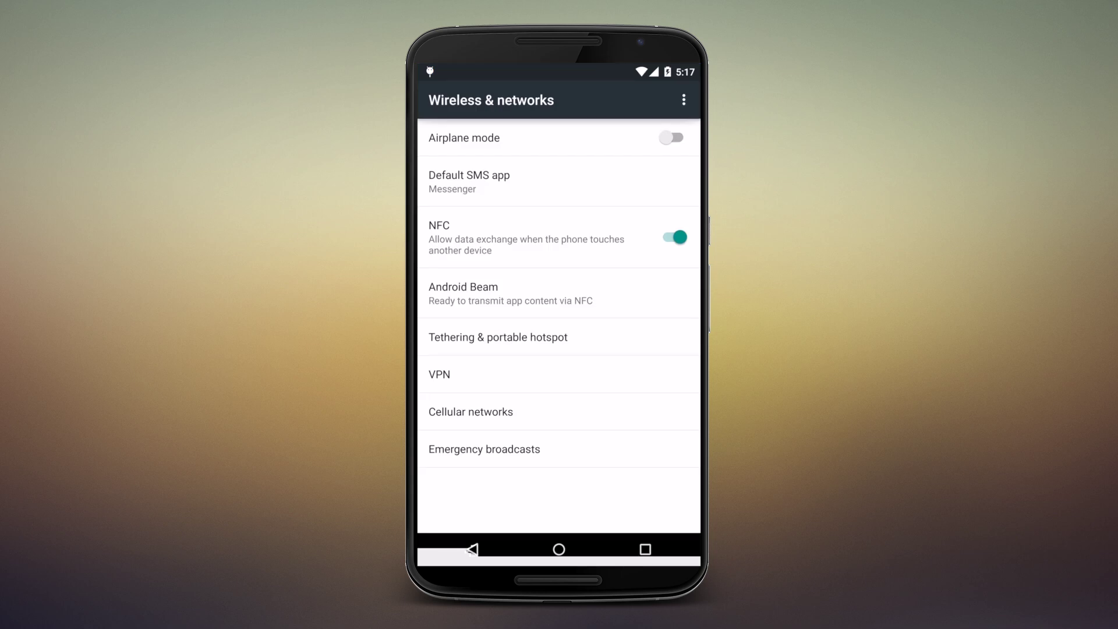
Reopen the default SMS app list, dismiss it with Messenger still selected, and go home
{"action": "left_click", "coordinate": [490, 182]}
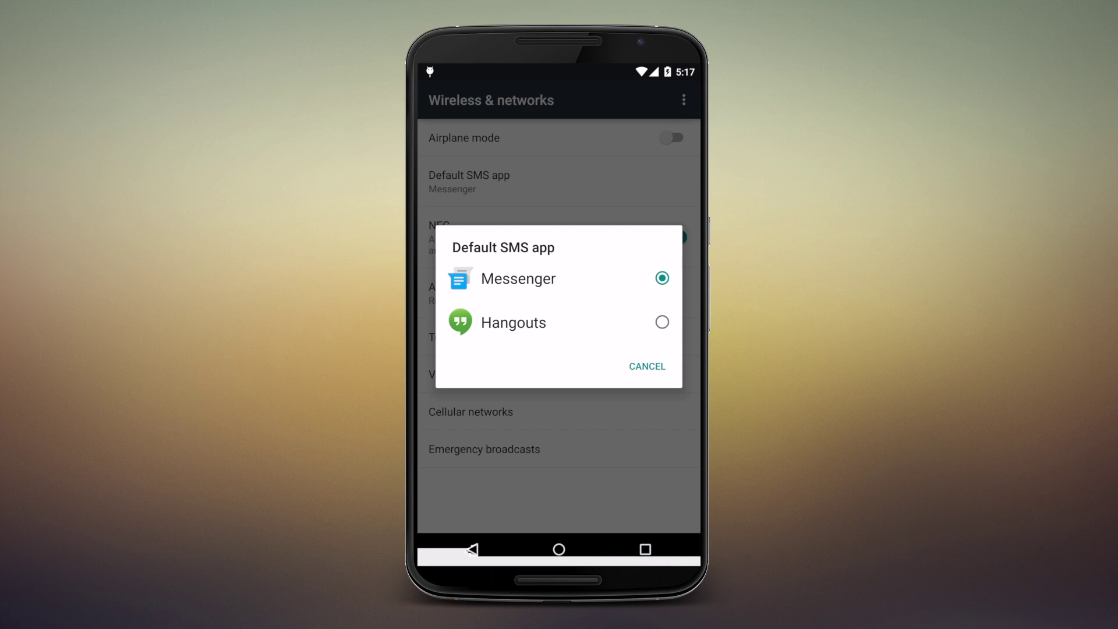
{"action": "left_click", "coordinate": [647, 366]}
{"action": "left_click", "coordinate": [559, 550]}
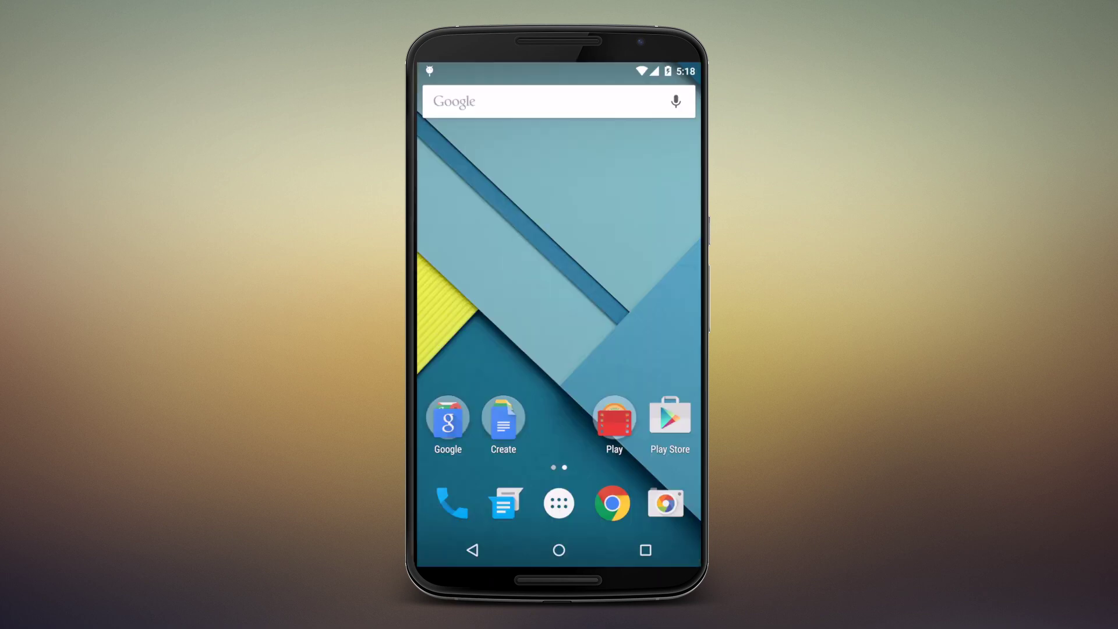